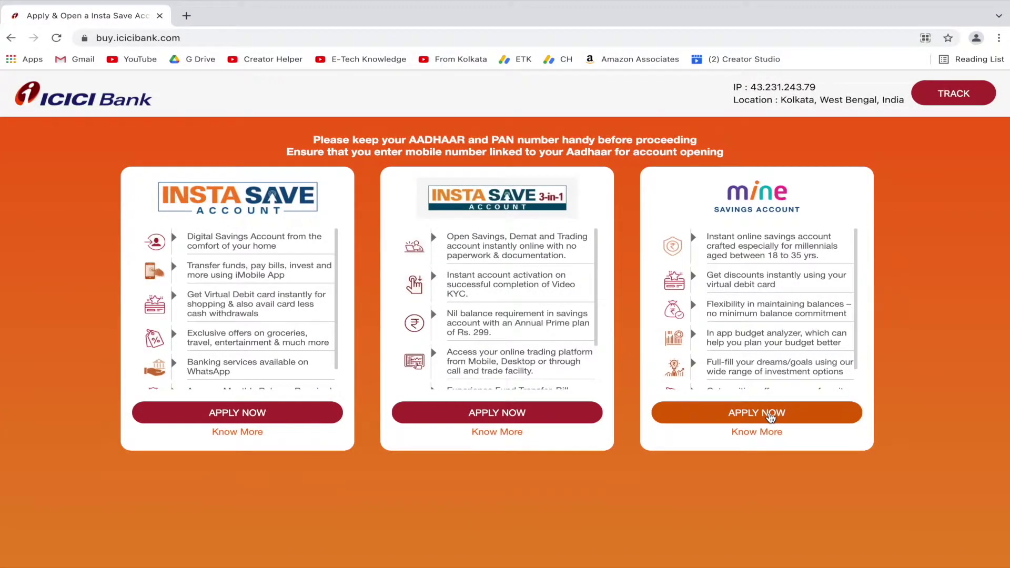
Start the Mine account application and review its benefit details, including the Zero Balance Account benefit
{"action": "left_click", "coordinate": [771, 416]}
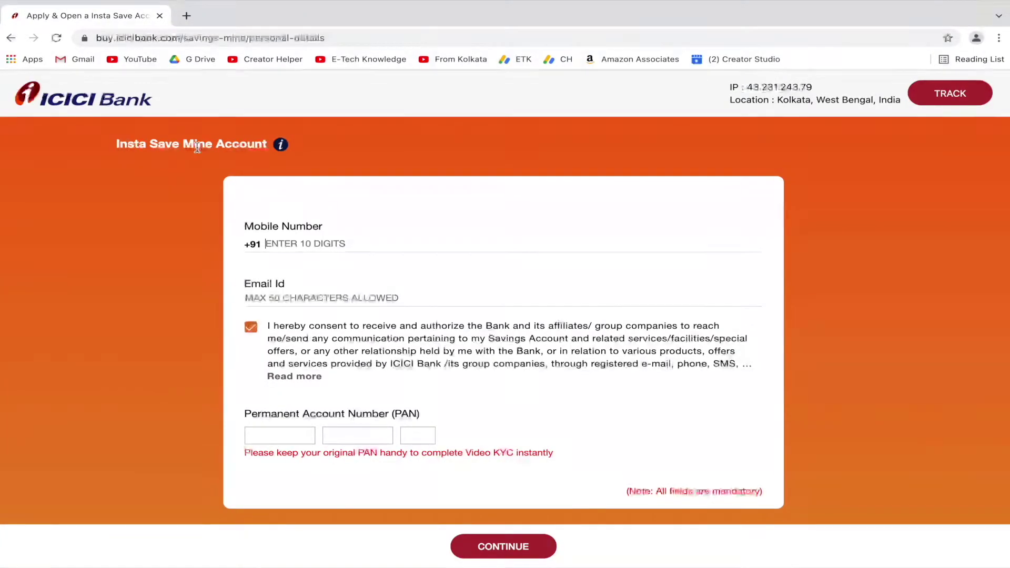
{"action": "left_click_drag", "start_coordinate": [115, 144], "coordinate": [265, 144]}
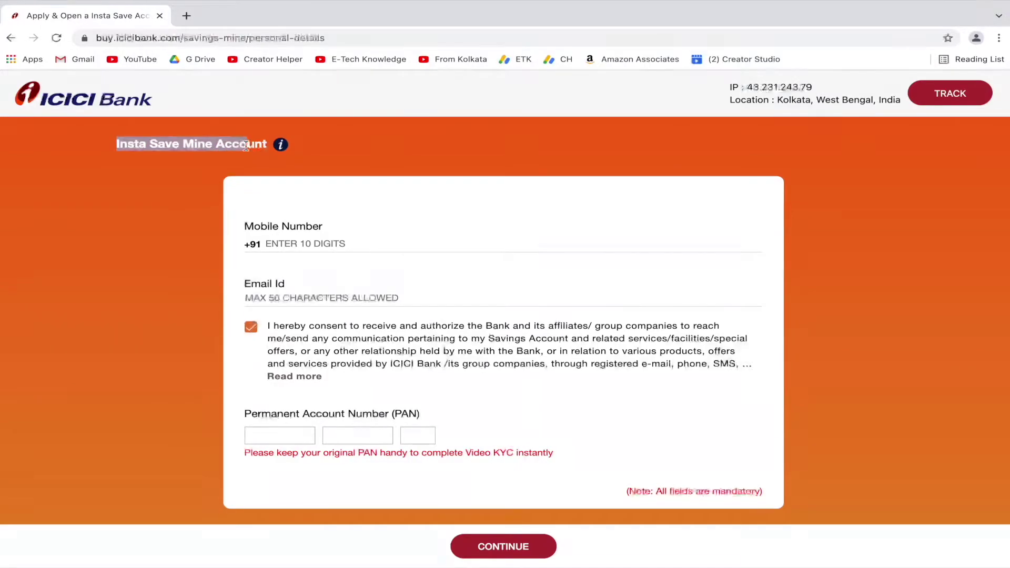
{"action": "left_click", "coordinate": [269, 147]}
{"action": "left_click", "coordinate": [277, 147]}
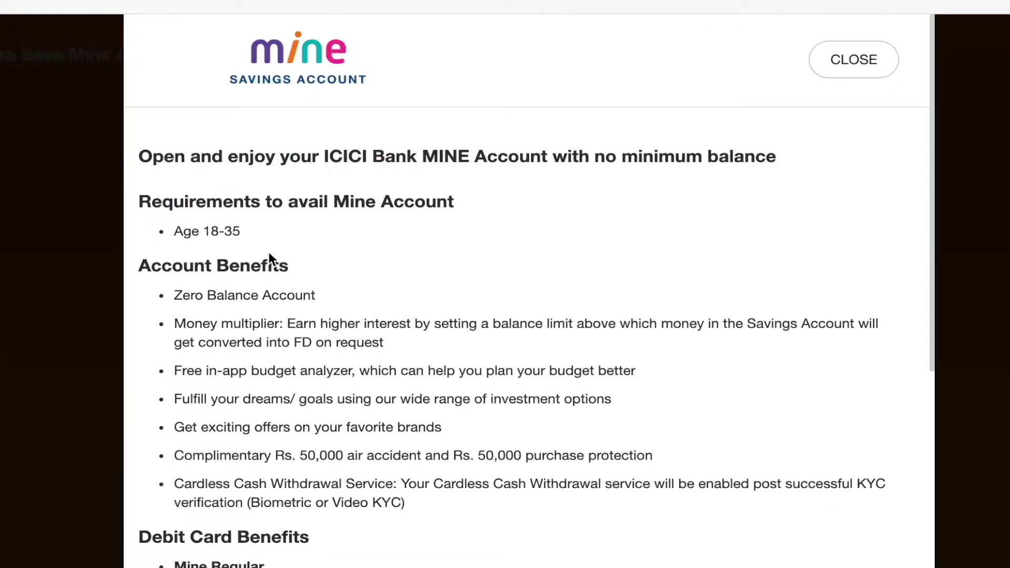
{"action": "left_click_drag", "start_coordinate": [176, 296], "coordinate": [324, 296]}
{"action": "left_click", "coordinate": [391, 322]}
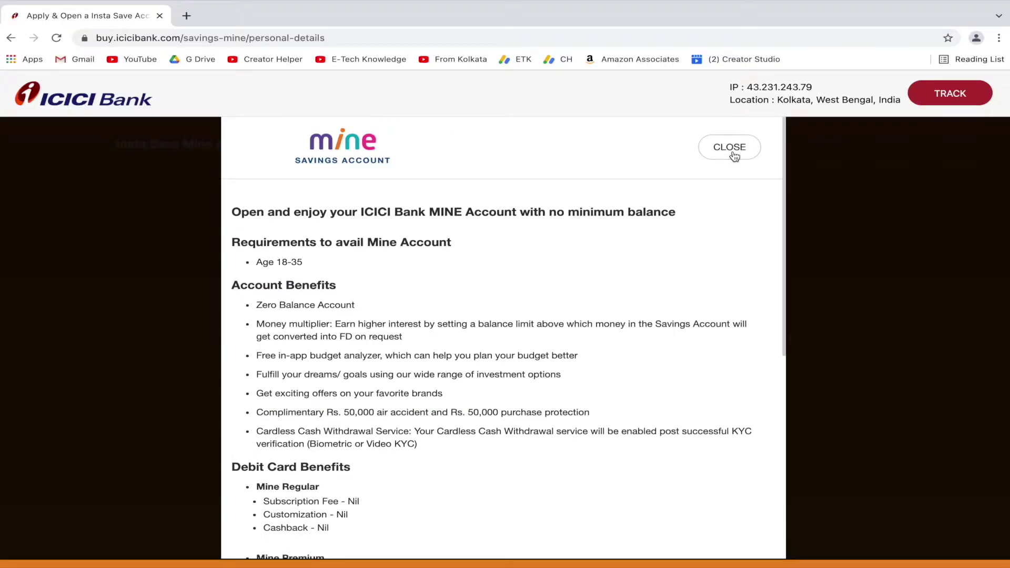
{"action": "left_click", "coordinate": [734, 155]}
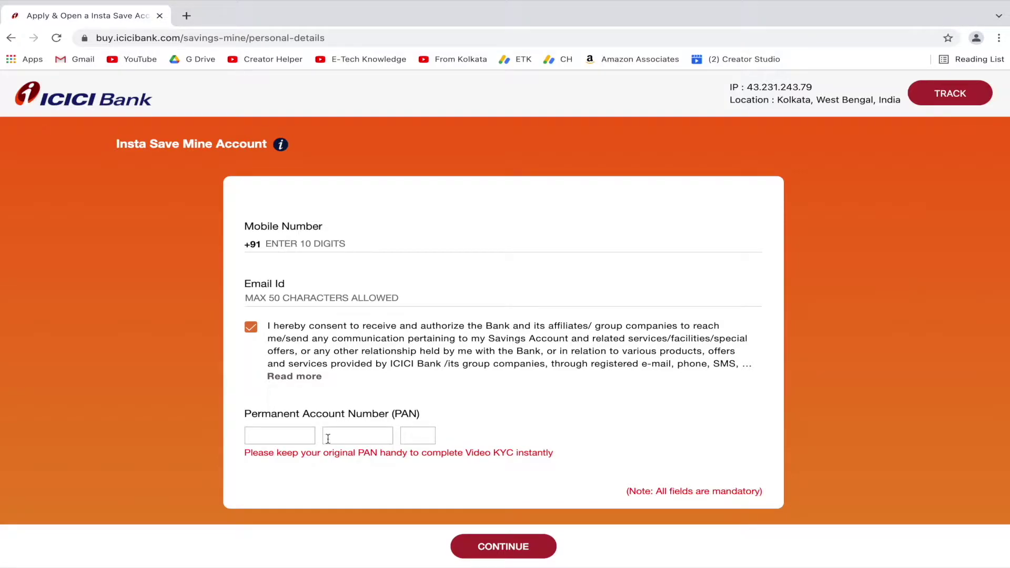
Enter the mobile number, email and PAN, then submit the received mobile/email OTP
{"action": "left_click", "coordinate": [367, 244]}
{"action": "left_click", "coordinate": [506, 557]}
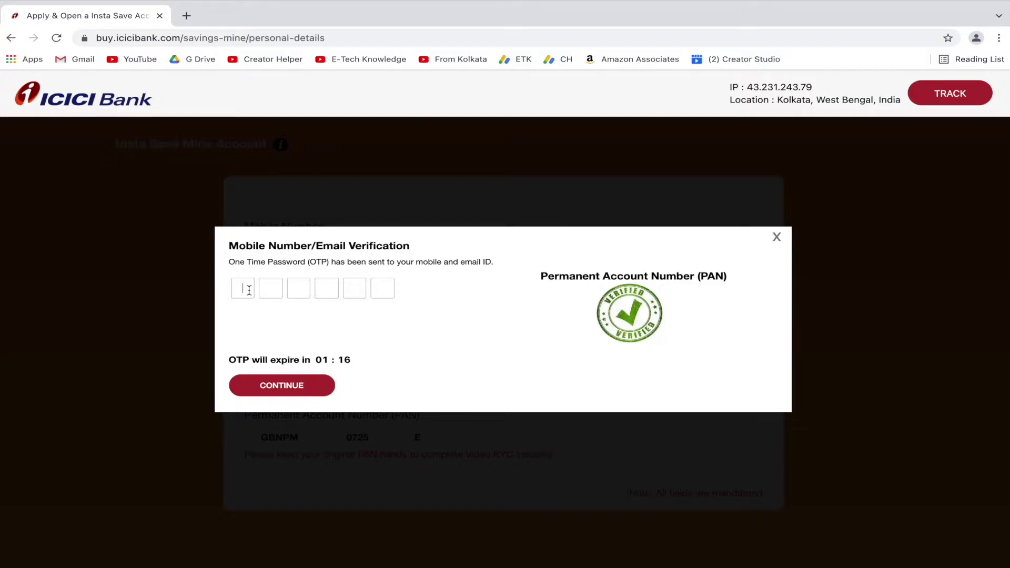
{"action": "left_click", "coordinate": [286, 386]}
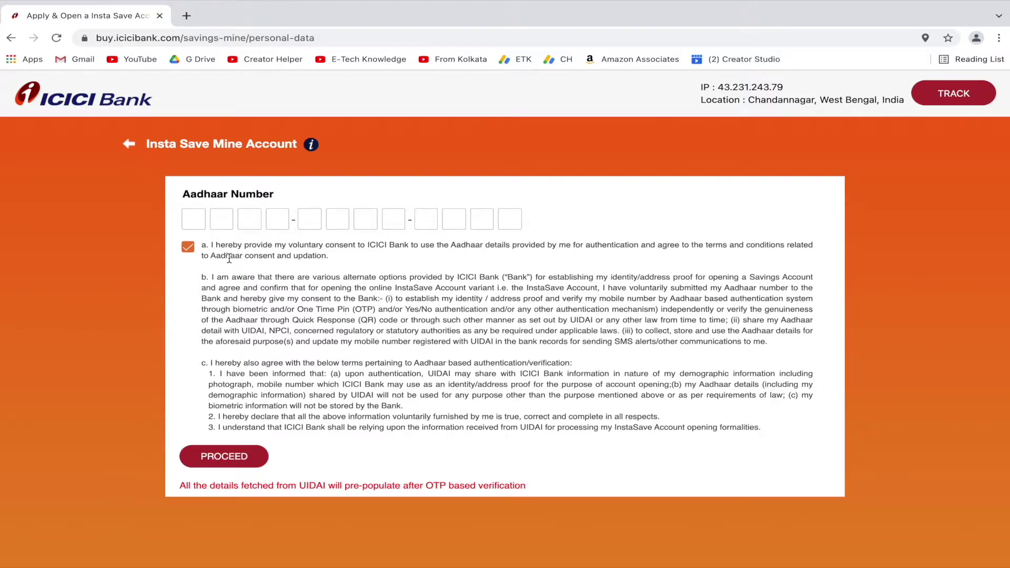
Submit the Aadhaar number and enter the six-digit UIDAI OTP
{"action": "left_click", "coordinate": [237, 476]}
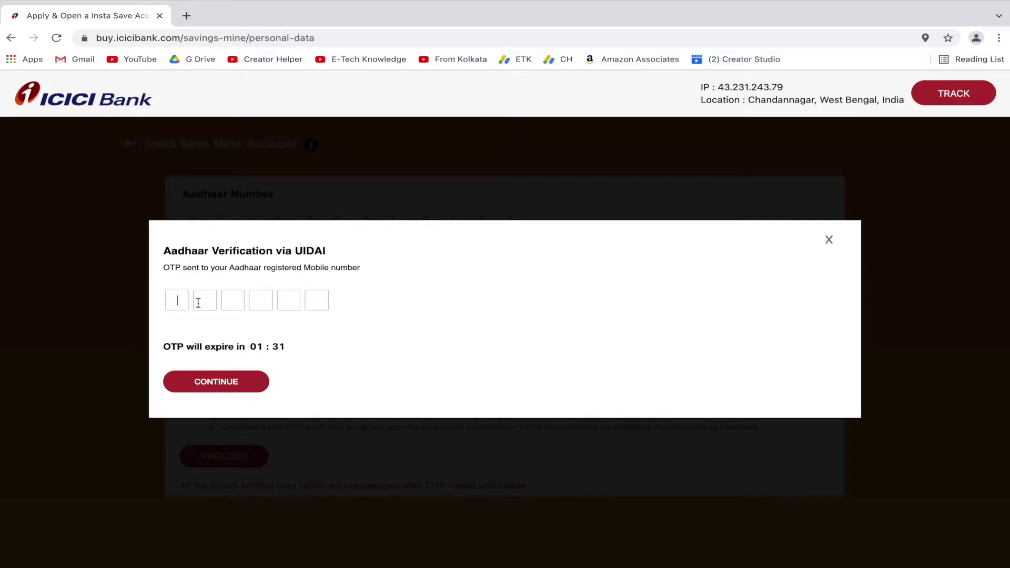
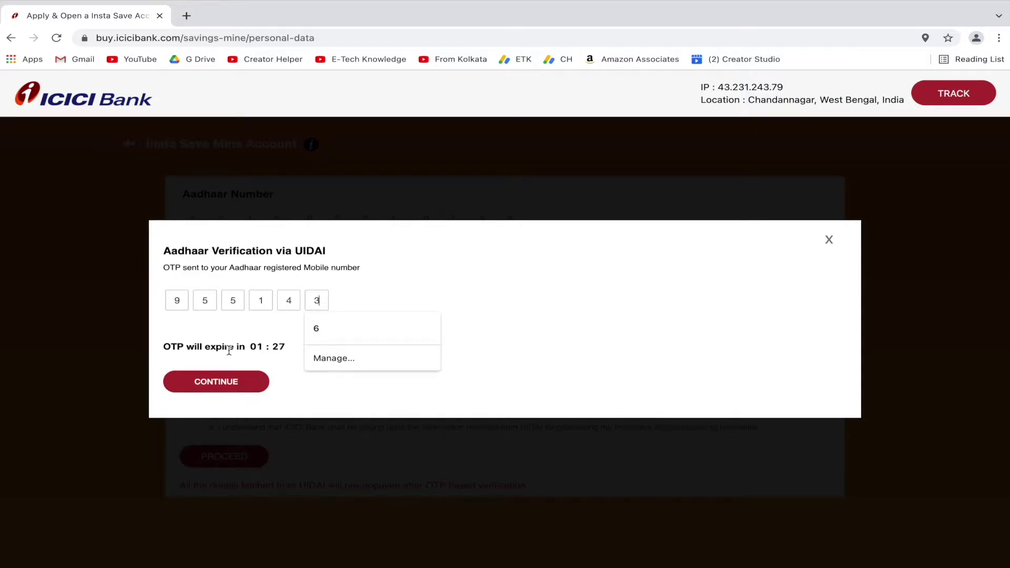
Submit the Aadhaar OTP, then set marital status to Single and occupation to Self Employed
{"action": "left_click", "coordinate": [226, 380]}
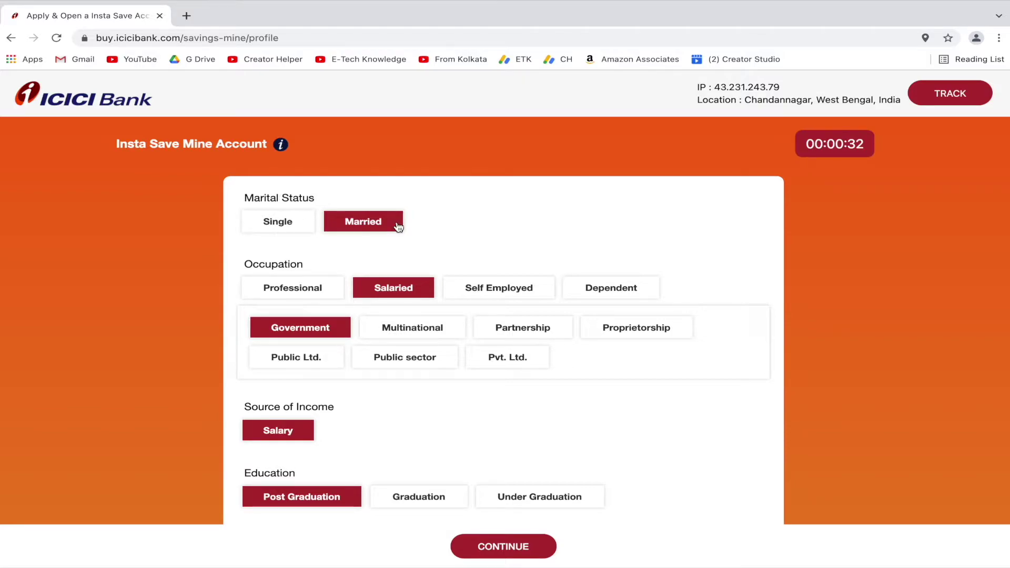
{"action": "left_click", "coordinate": [263, 228]}
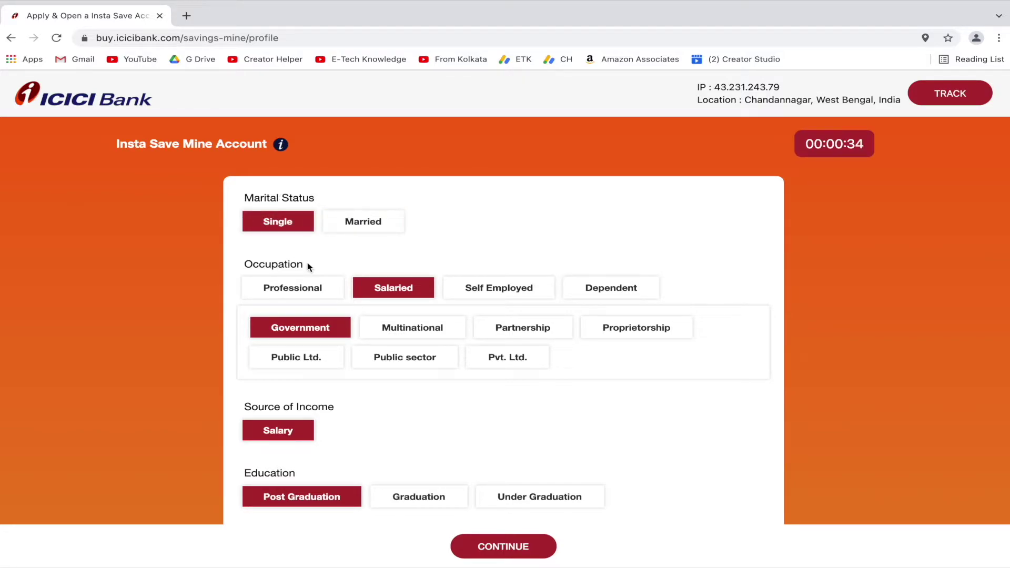
{"action": "left_click", "coordinate": [491, 289]}
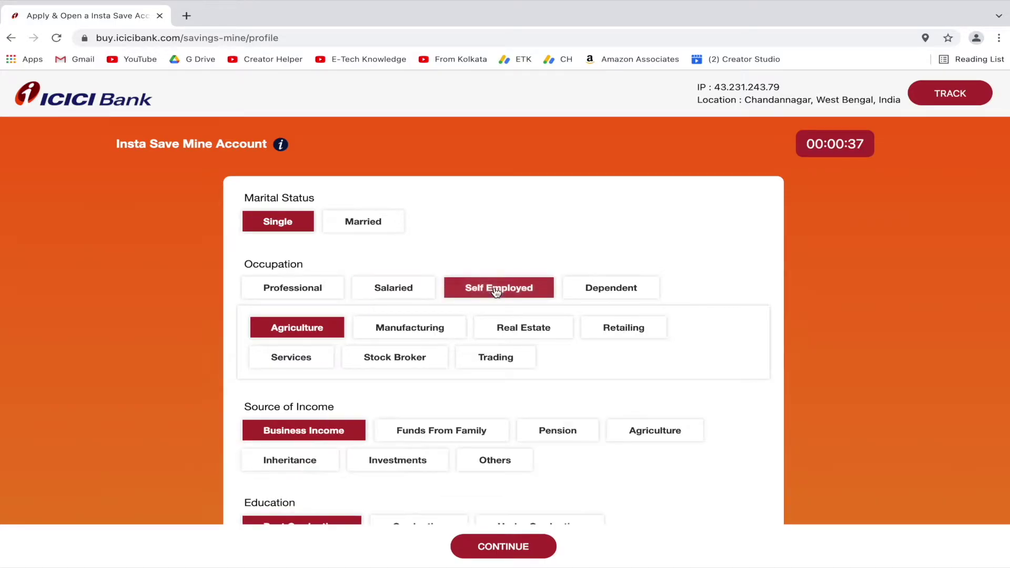
{"action": "left_click", "coordinate": [601, 291]}
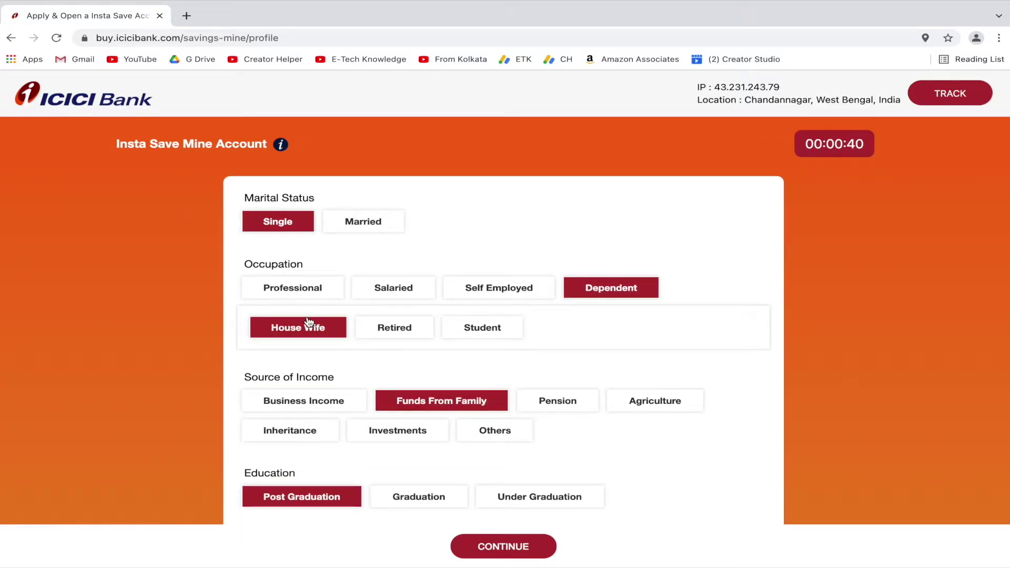
{"action": "left_click", "coordinate": [490, 330]}
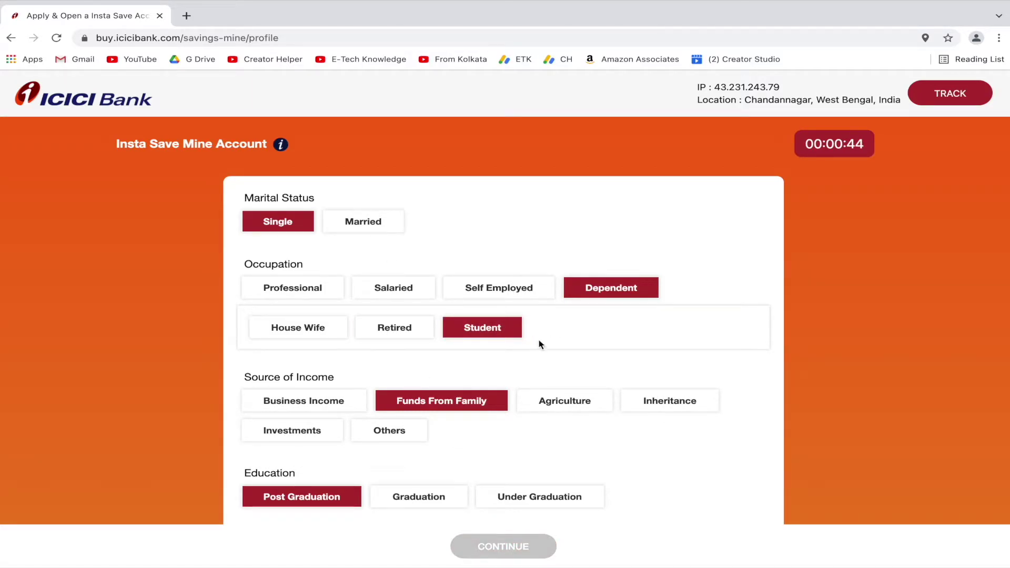
{"action": "left_click", "coordinate": [499, 297]}
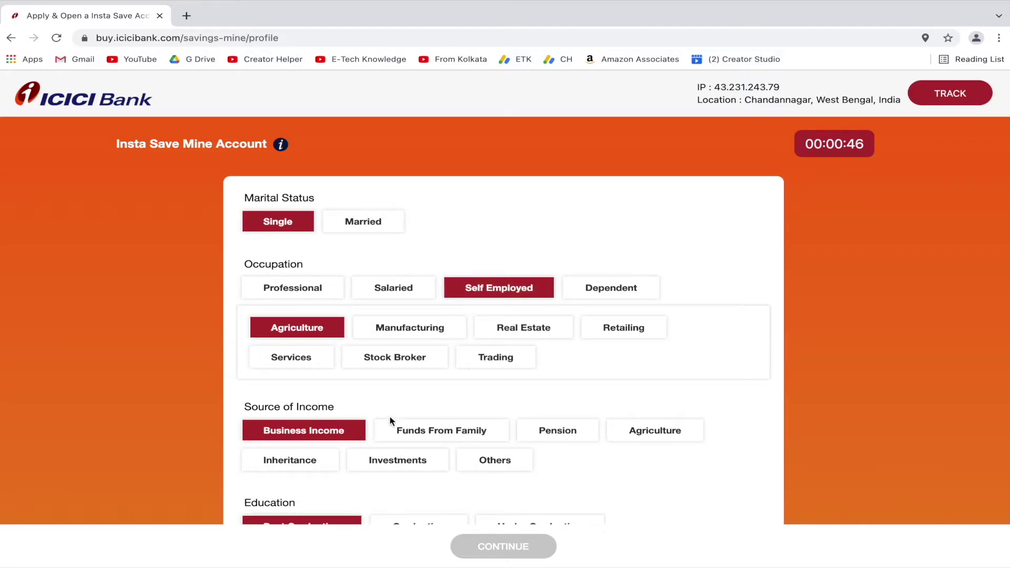
Set income source Others, education Under Graduation, income range up to 5 lakhs, and continue
{"action": "scroll", "coordinate": [523, 368], "scroll_direction": "down", "scroll_amount": 1}
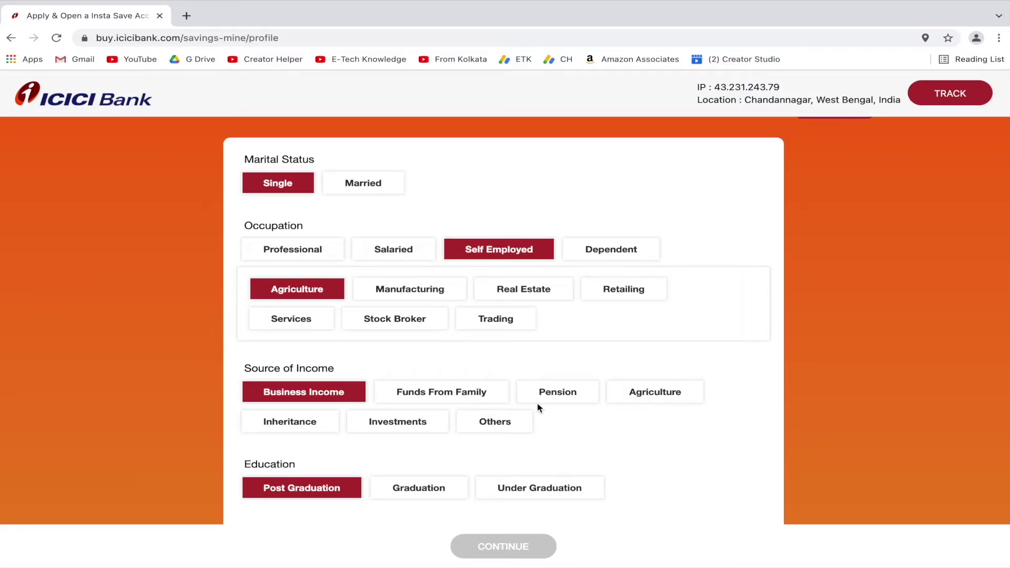
{"action": "left_click", "coordinate": [503, 429]}
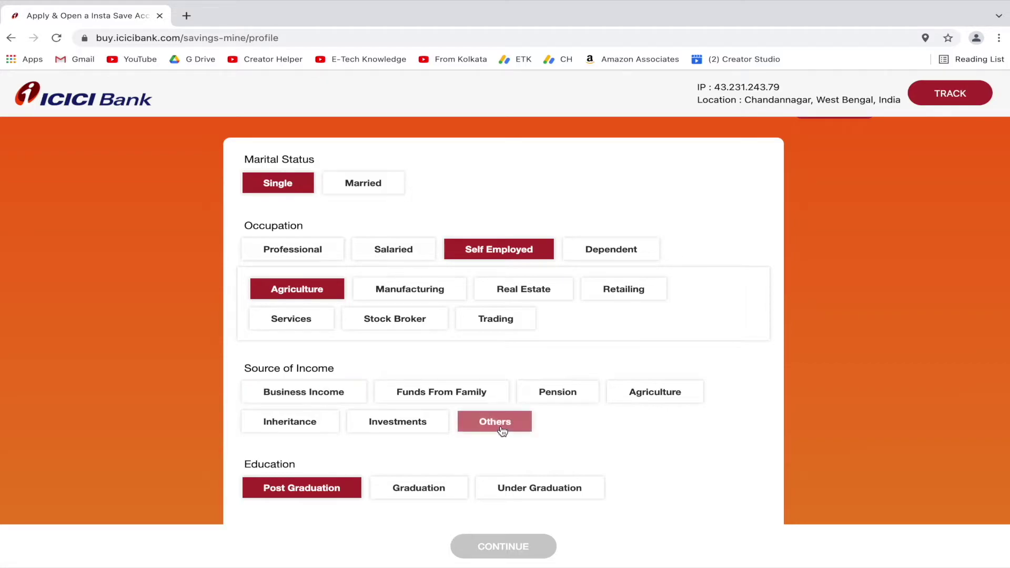
{"action": "scroll", "coordinate": [589, 421], "scroll_direction": "down", "scroll_amount": 2}
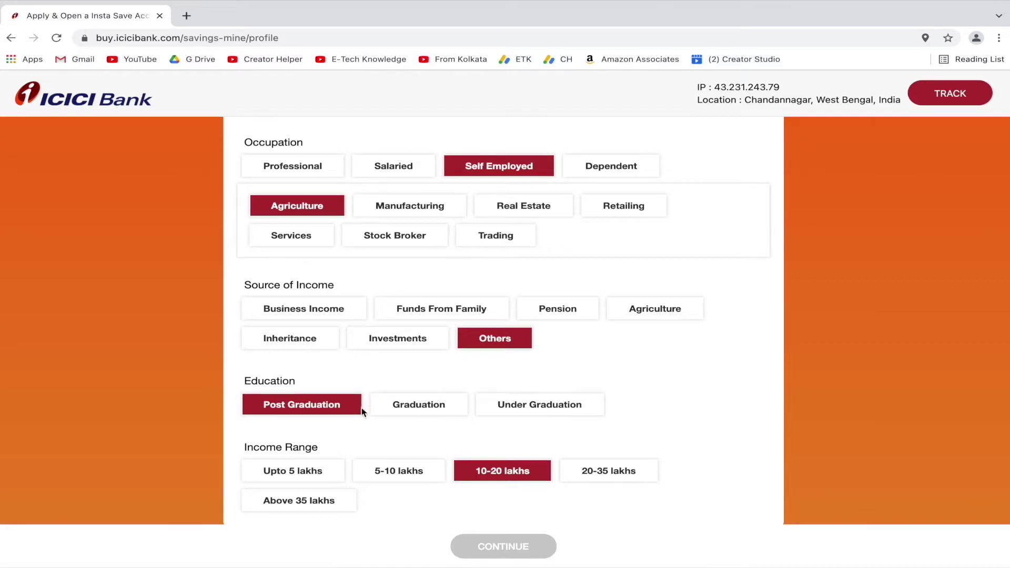
{"action": "left_click", "coordinate": [516, 408]}
{"action": "scroll", "coordinate": [369, 418], "scroll_direction": "down", "scroll_amount": 1}
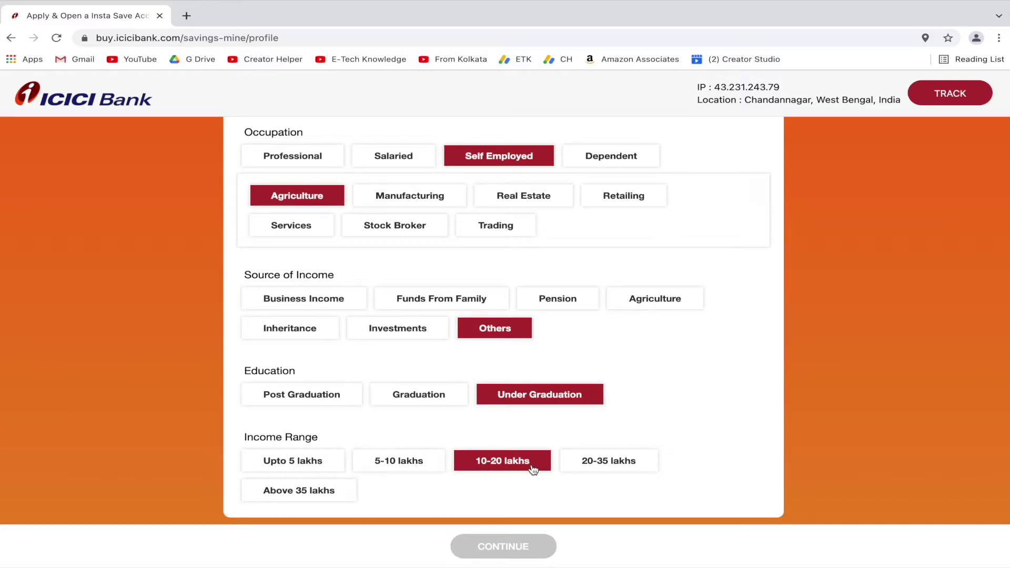
{"action": "left_click", "coordinate": [315, 462]}
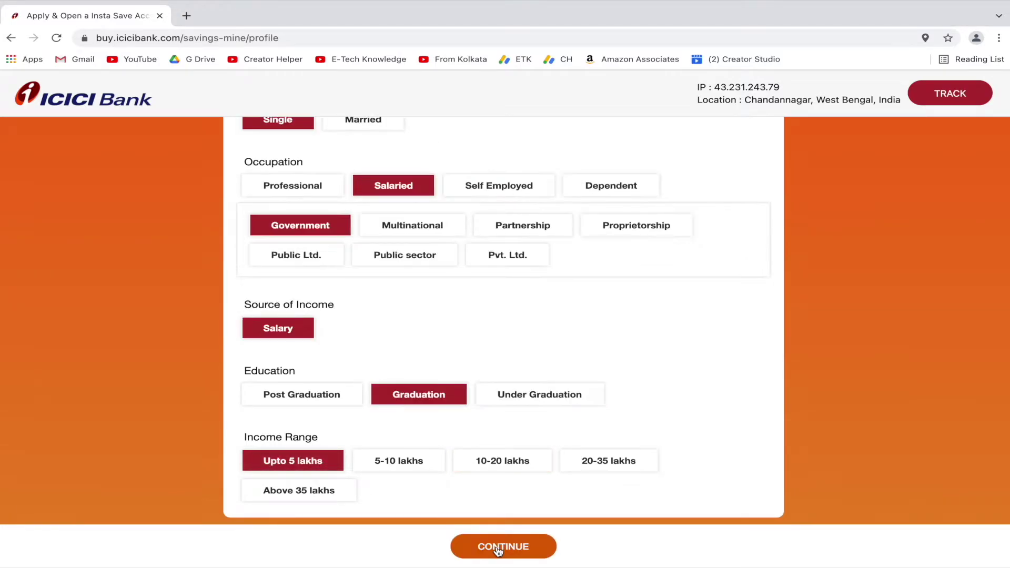
{"action": "left_click", "coordinate": [478, 545]}
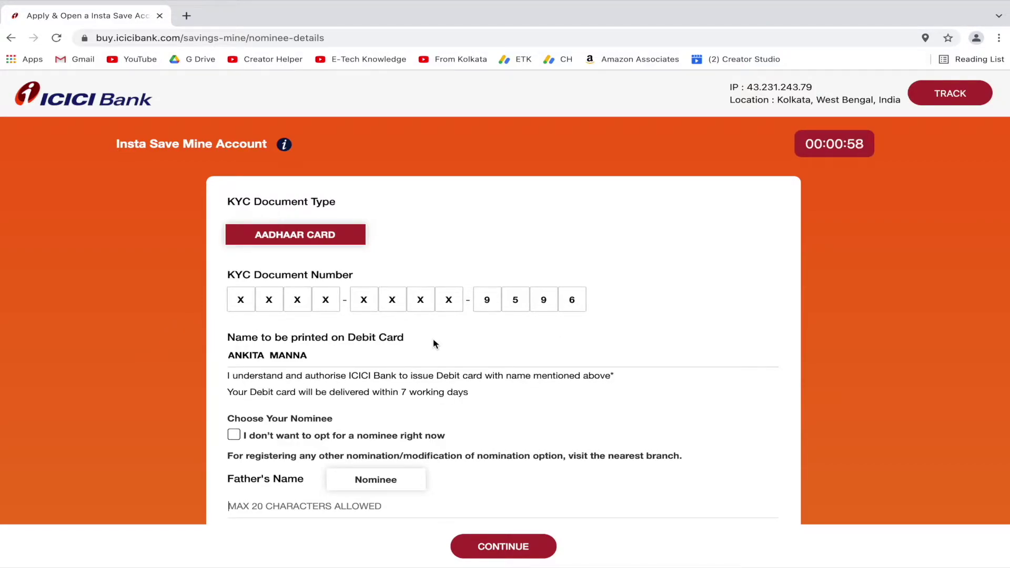
Opt out of a nominee, continue without nomination, fill in the organization name, and submit
{"action": "scroll", "coordinate": [421, 395], "scroll_direction": "down", "scroll_amount": 2}
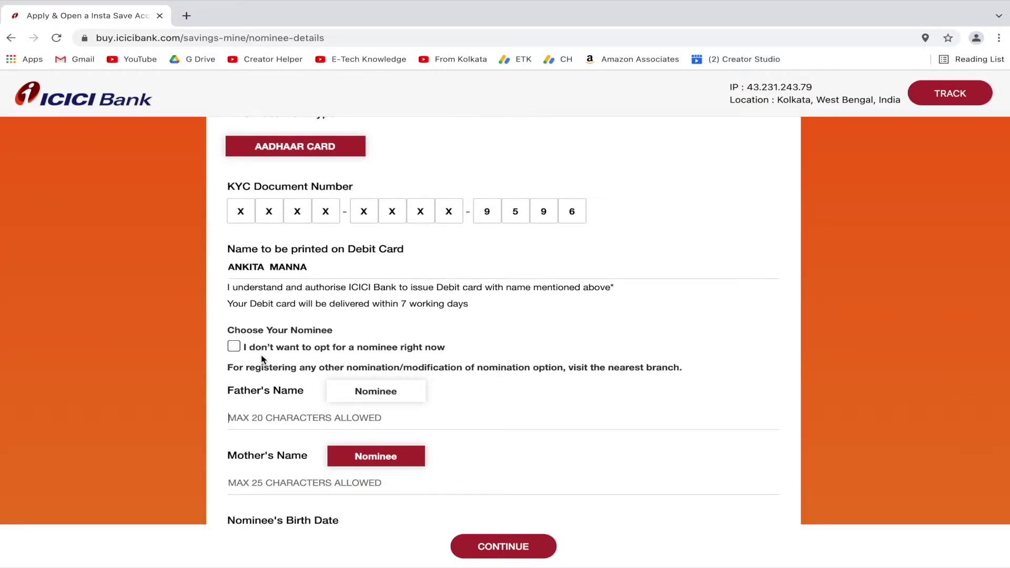
{"action": "scroll", "coordinate": [418, 332], "scroll_direction": "up", "scroll_amount": 2}
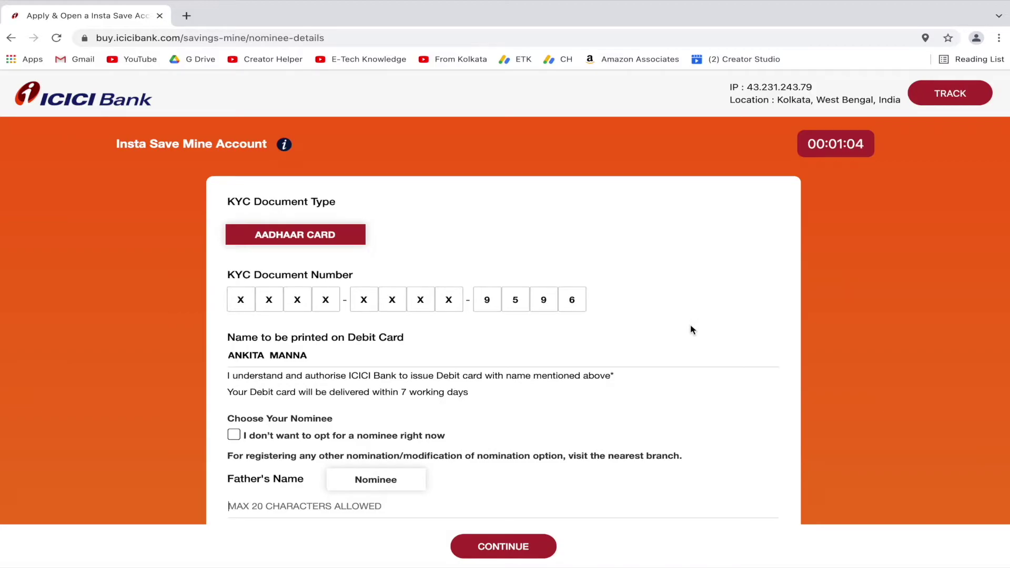
{"action": "scroll", "coordinate": [690, 326], "scroll_direction": "down", "scroll_amount": 3}
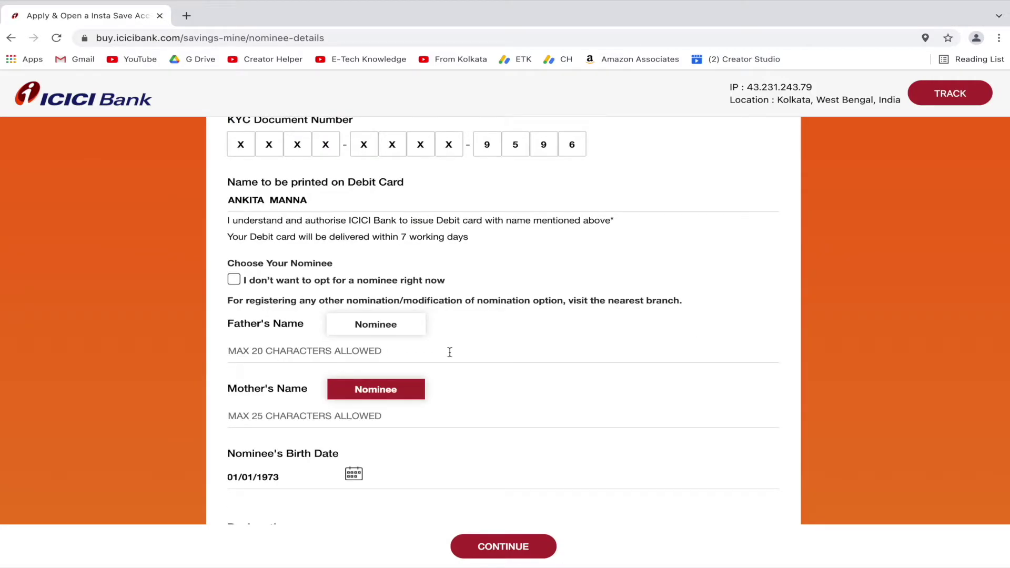
{"action": "left_click", "coordinate": [234, 279]}
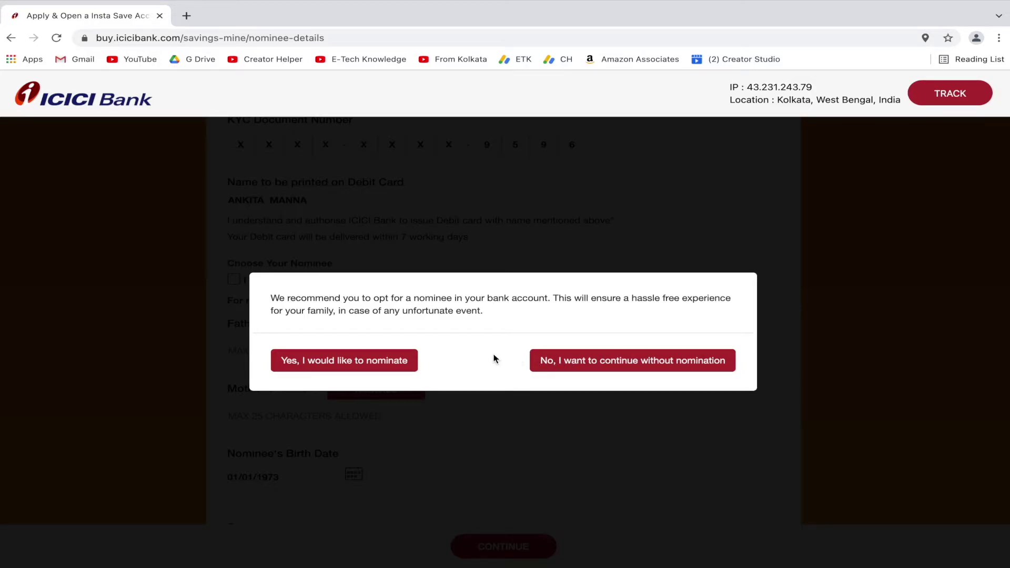
{"action": "left_click", "coordinate": [542, 360]}
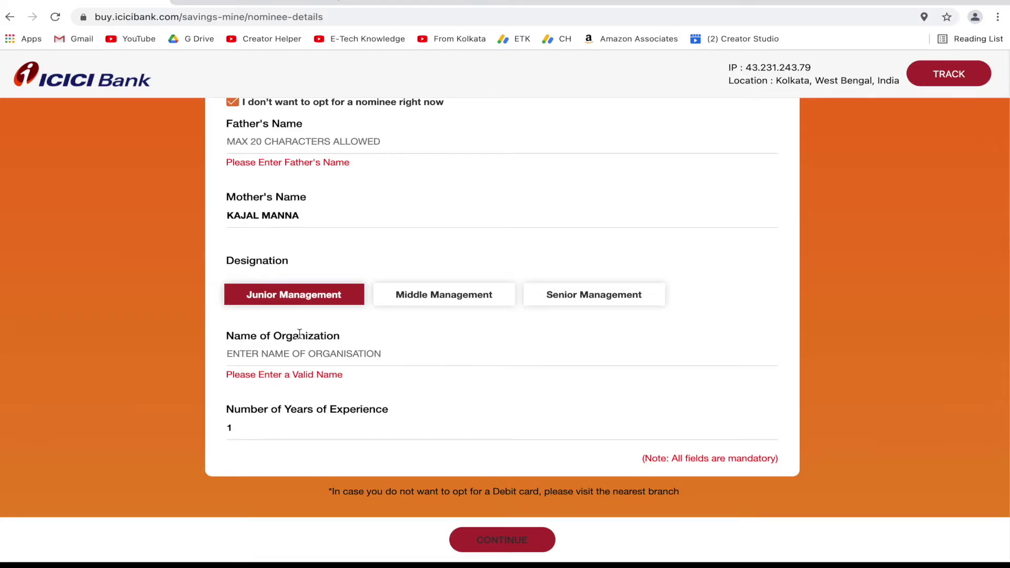
{"action": "left_click", "coordinate": [349, 353]}
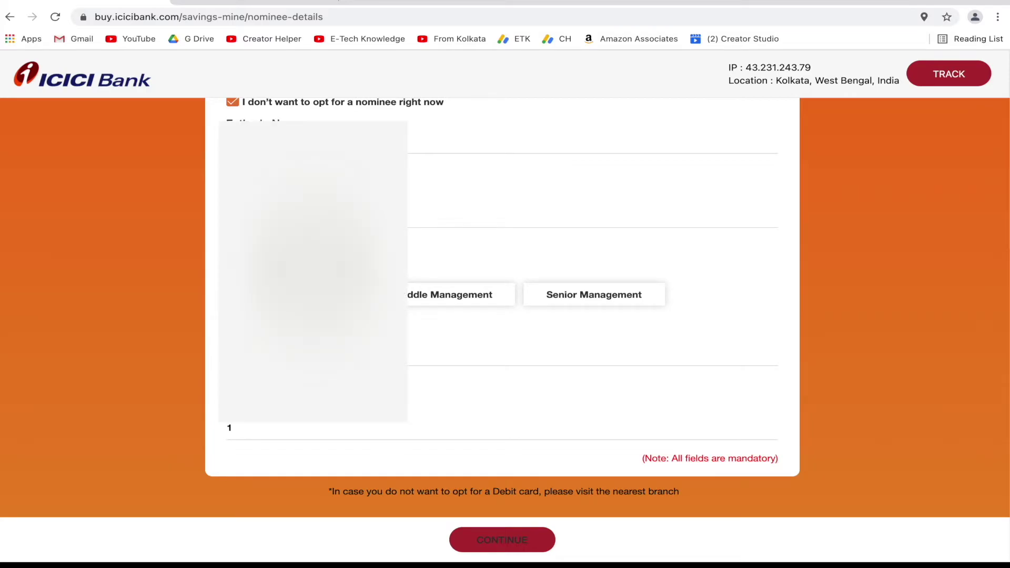
{"action": "left_click", "coordinate": [498, 542]}
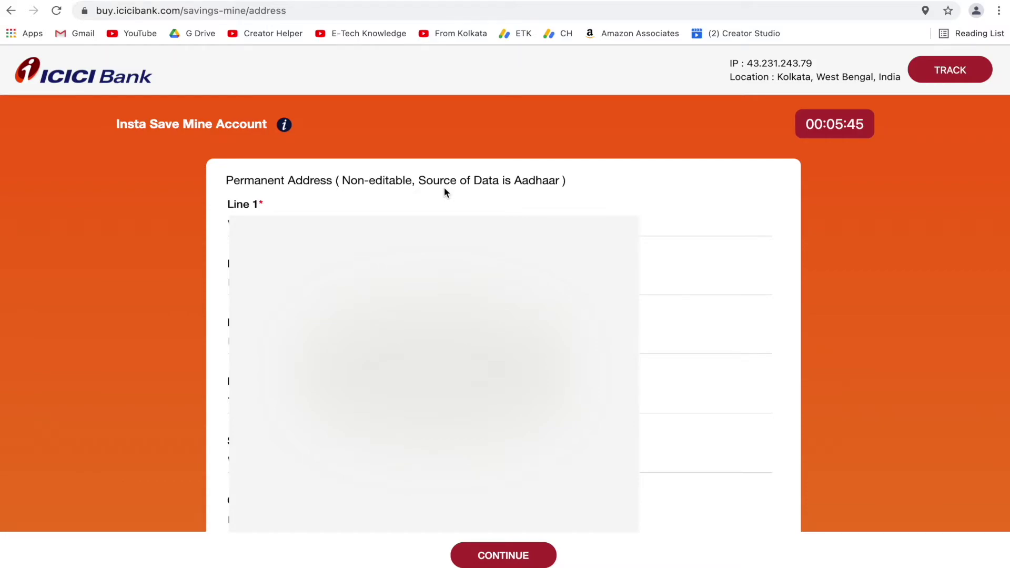
Keep the communication address the same as permanent and submit the address details
{"action": "scroll", "coordinate": [879, 329], "scroll_direction": "down", "scroll_amount": 5}
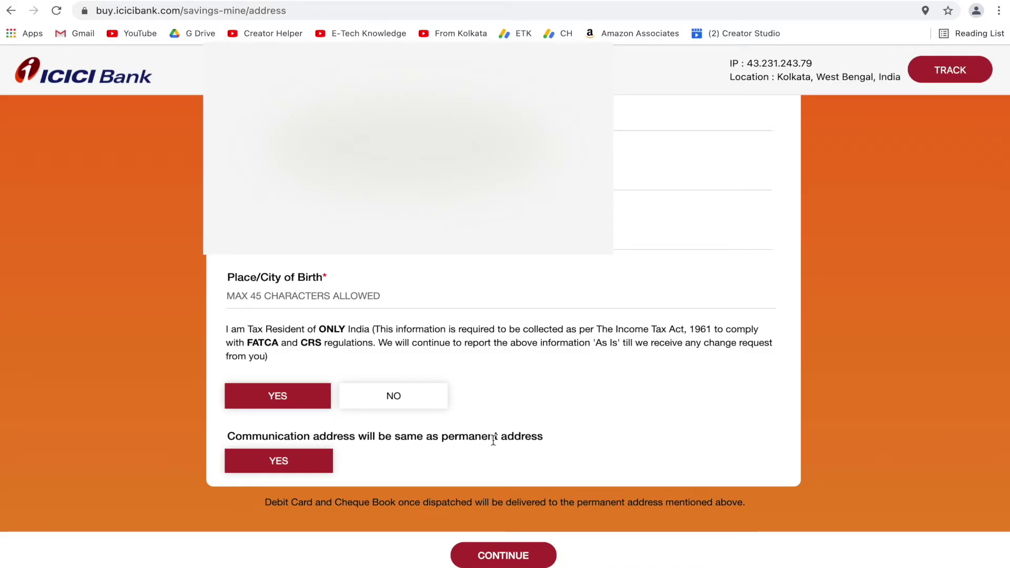
{"action": "left_click", "coordinate": [280, 461]}
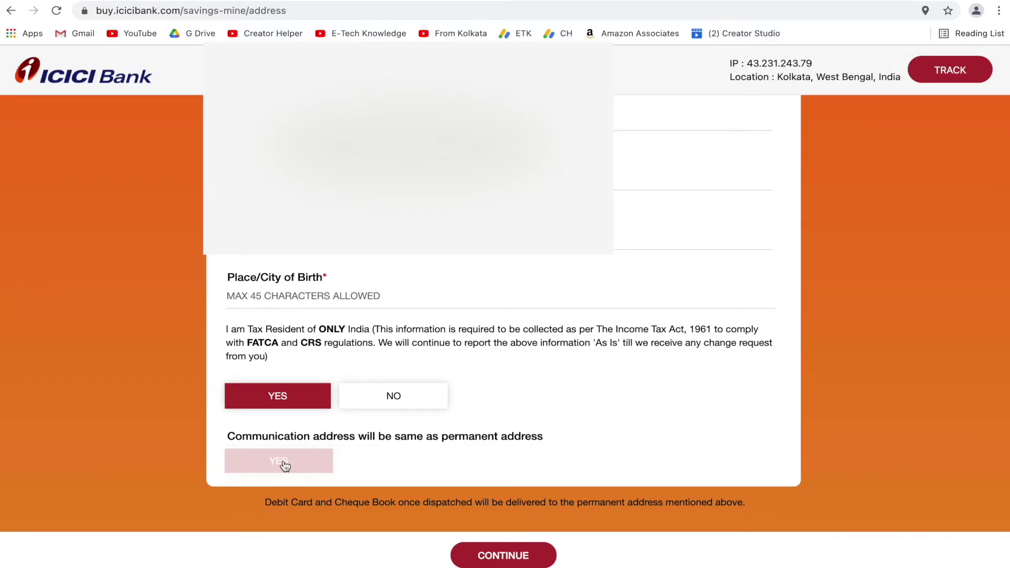
{"action": "left_click_drag", "start_coordinate": [248, 283], "coordinate": [323, 279]}
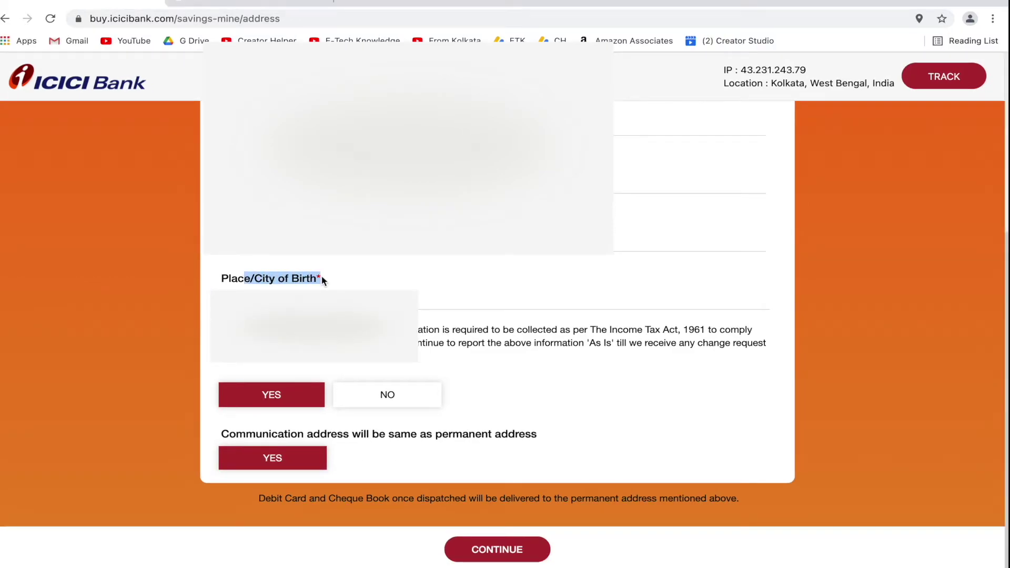
{"action": "left_click", "coordinate": [358, 276]}
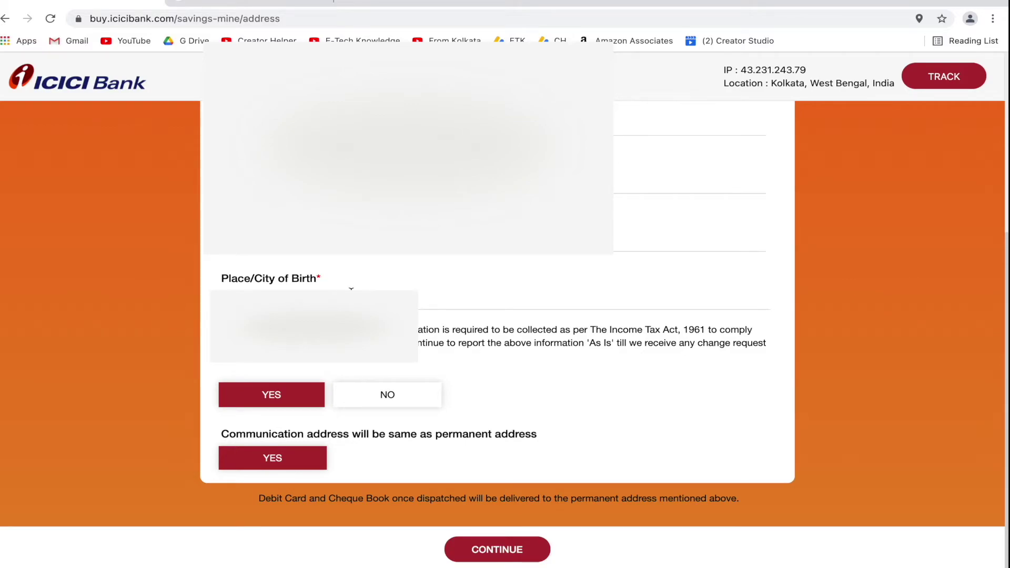
{"action": "left_click", "coordinate": [497, 550]}
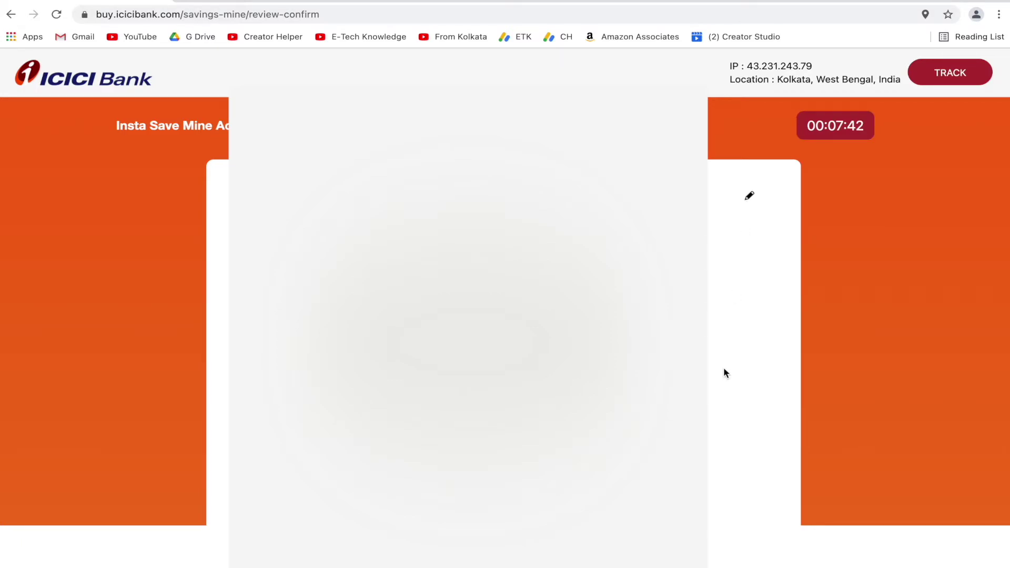
Confirm the reviewed details, accept the Terms and Conditions and Video KYC terms, and submit
{"action": "scroll", "coordinate": [724, 372], "scroll_direction": "down", "scroll_amount": 10}
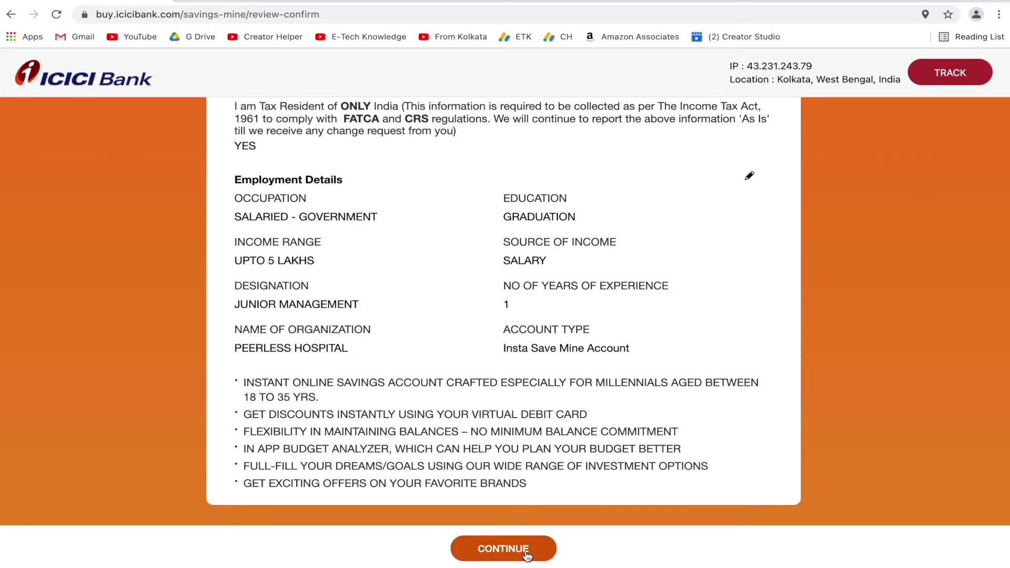
{"action": "left_click", "coordinate": [519, 549]}
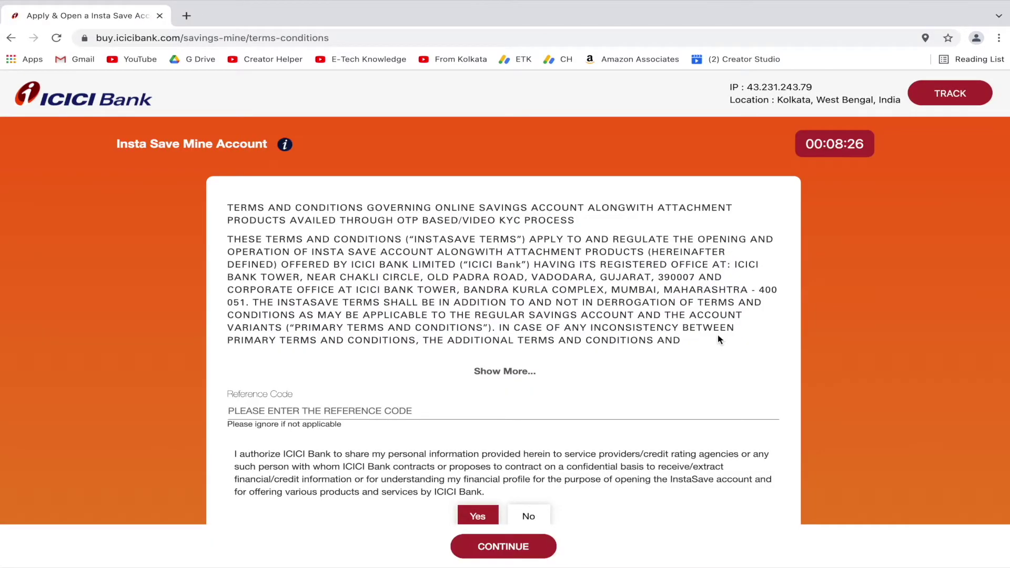
{"action": "scroll", "coordinate": [718, 339], "scroll_direction": "down", "scroll_amount": 2}
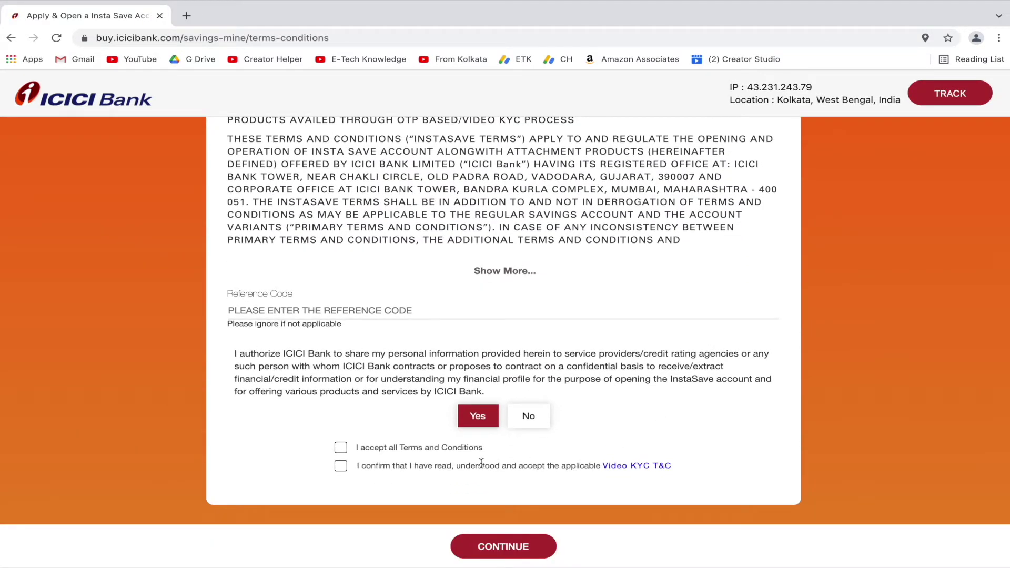
{"action": "left_click", "coordinate": [336, 450]}
{"action": "left_click", "coordinate": [340, 467]}
{"action": "left_click", "coordinate": [536, 545]}
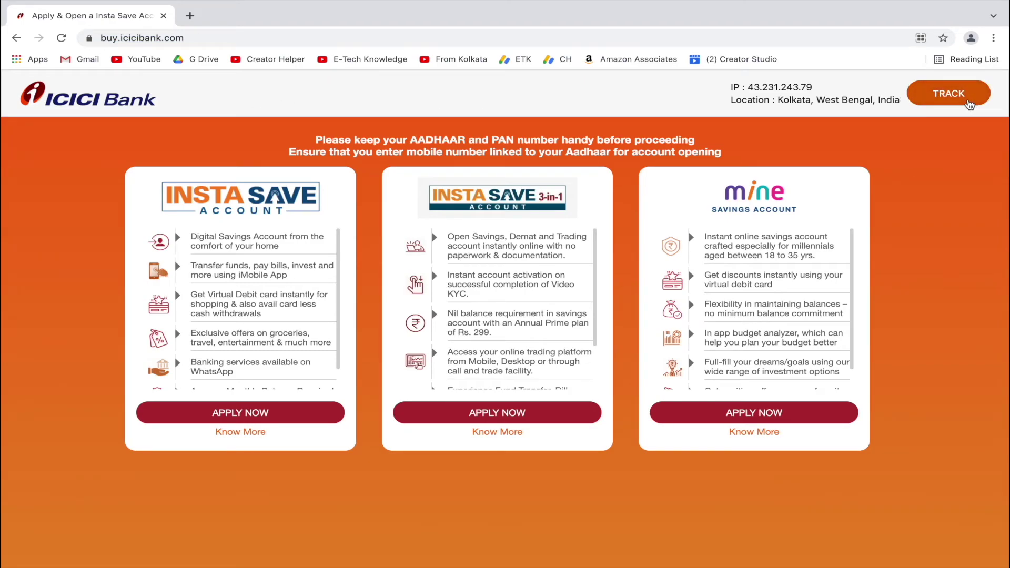
Go to Track your application and attempt tracking with the Mobile Number field still empty
{"action": "left_click", "coordinate": [966, 96]}
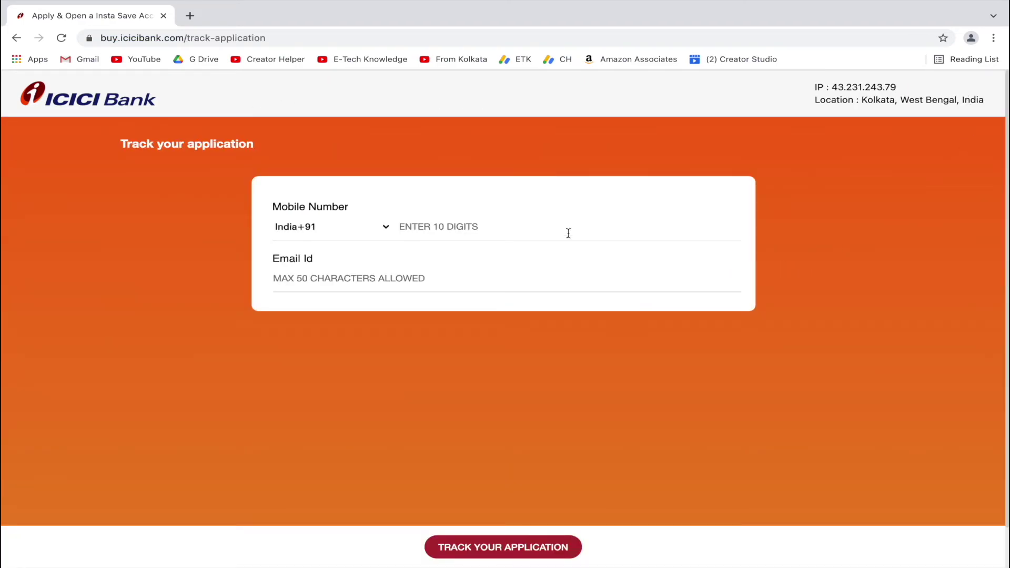
{"action": "left_click", "coordinate": [520, 231]}
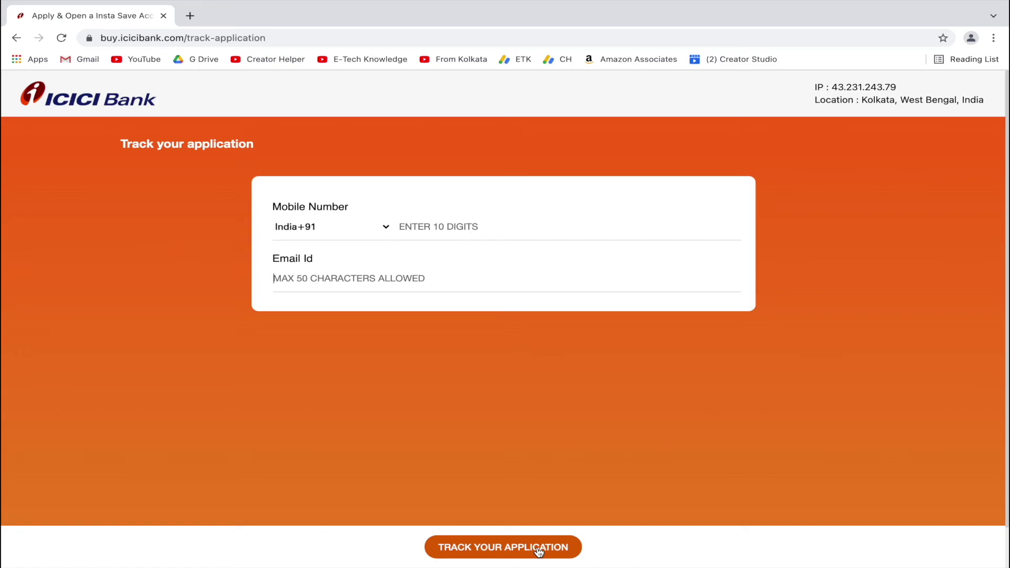
{"action": "left_click", "coordinate": [538, 550]}
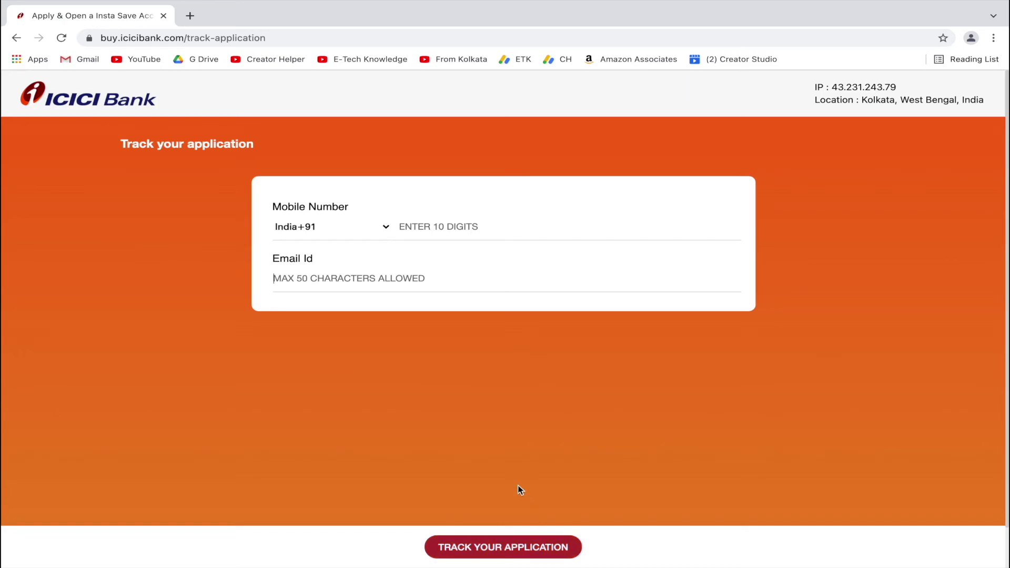